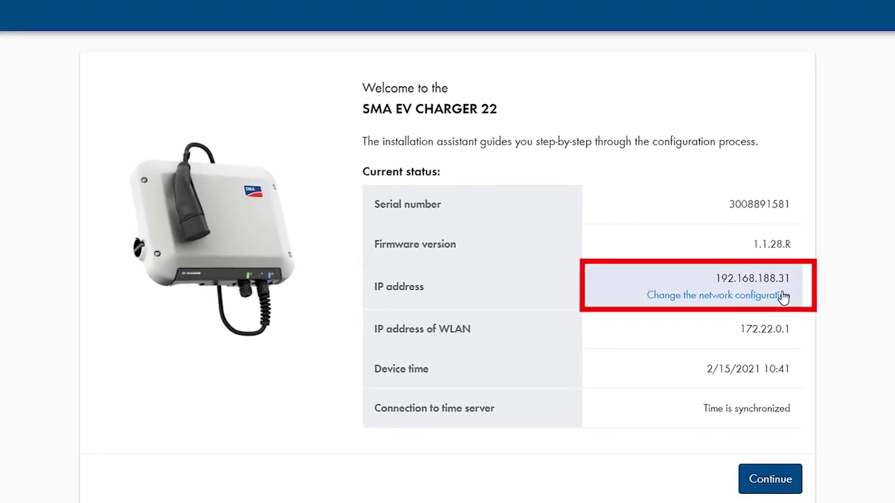
# Step: Leave the network configuration unchanged and move on to administrator registration
pyautogui.click(783, 297)
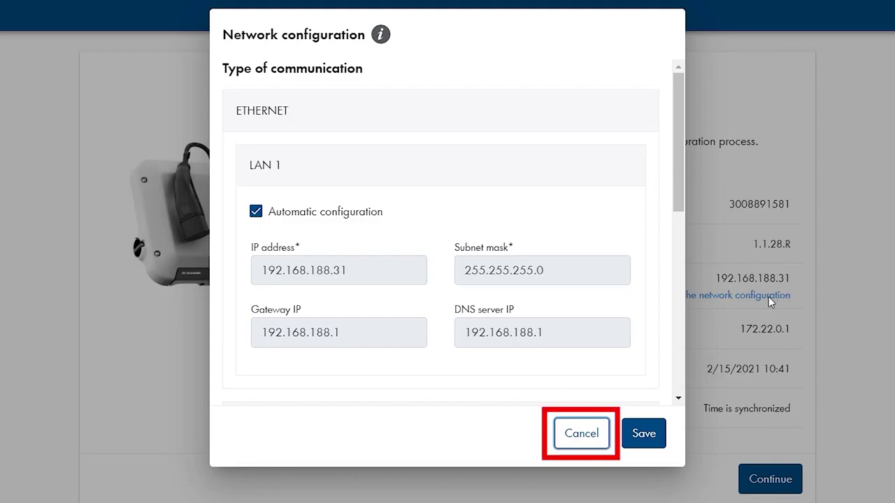
pyautogui.click(595, 432)
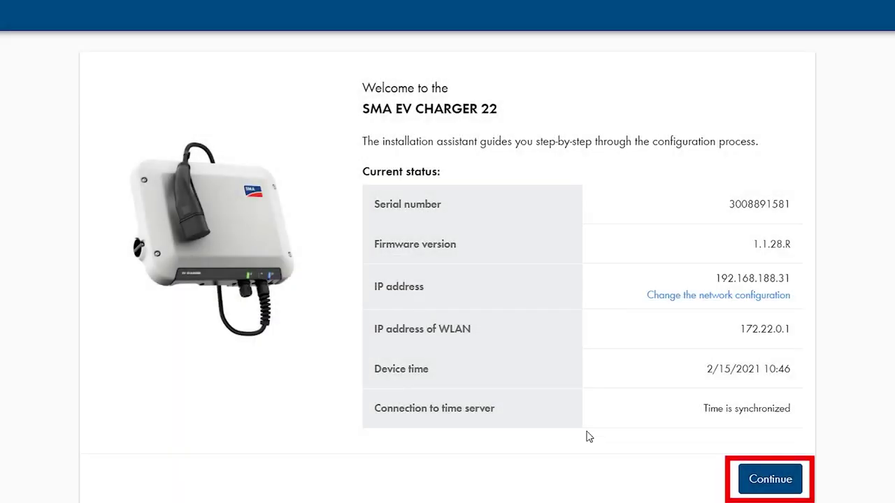
pyautogui.click(769, 479)
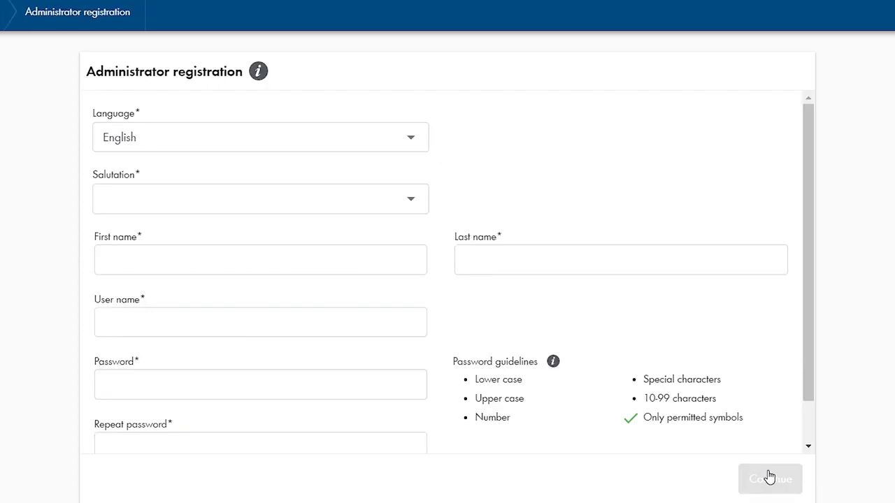
# Step: Enter salutation Mr., the administrator's first and last name, user name admin, and the password twice
pyautogui.click(390, 198)
pyautogui.click(395, 200)
pyautogui.click(343, 256)
pyautogui.write('J')
pyautogui.press('Tab')
pyautogui.write('D')
pyautogui.press('Tab')
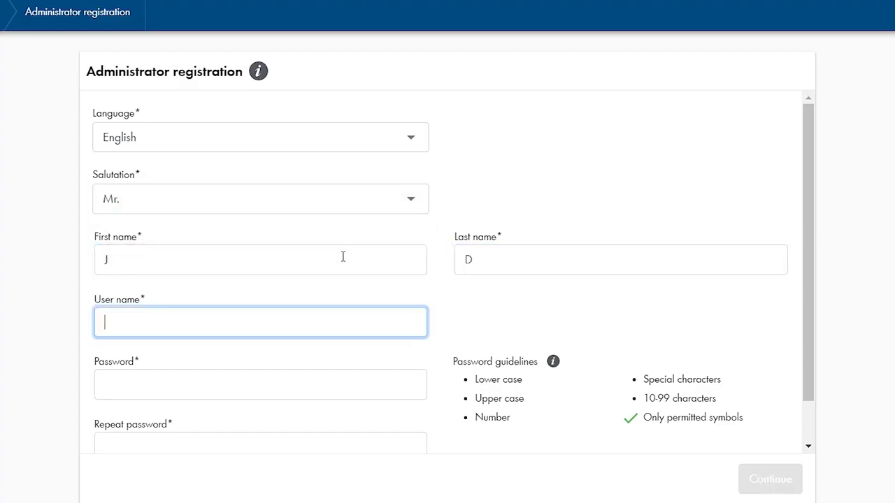
pyautogui.write('admin')
pyautogui.press('Tab')
pyautogui.write('•••••••••••')
pyautogui.press('Tab')
pyautogui.write('••')
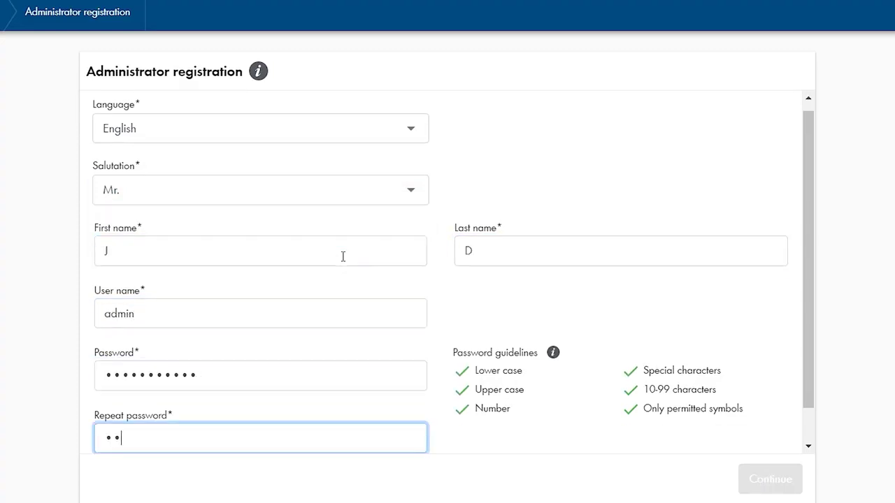
pyautogui.write('•••••••••')
pyautogui.click(772, 479)
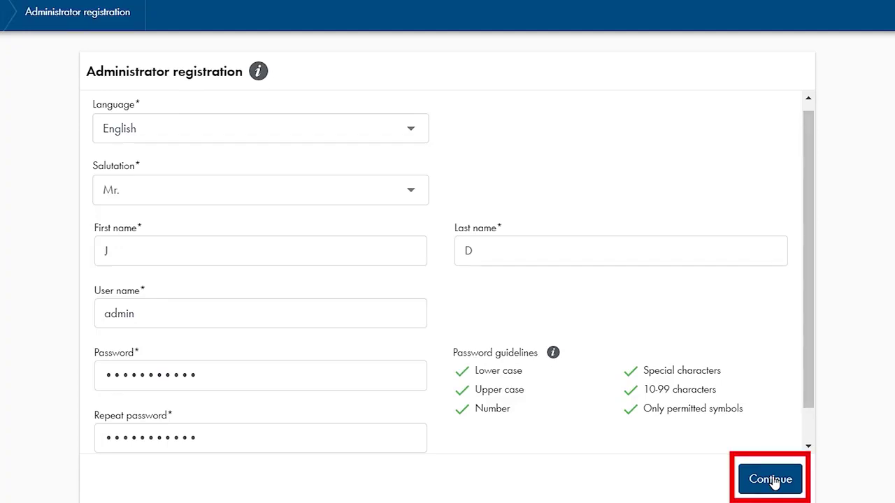
# Step: Submit the administrator account, rename the device to My EVC, and keep meter operation at interconnection on
pyautogui.click(771, 480)
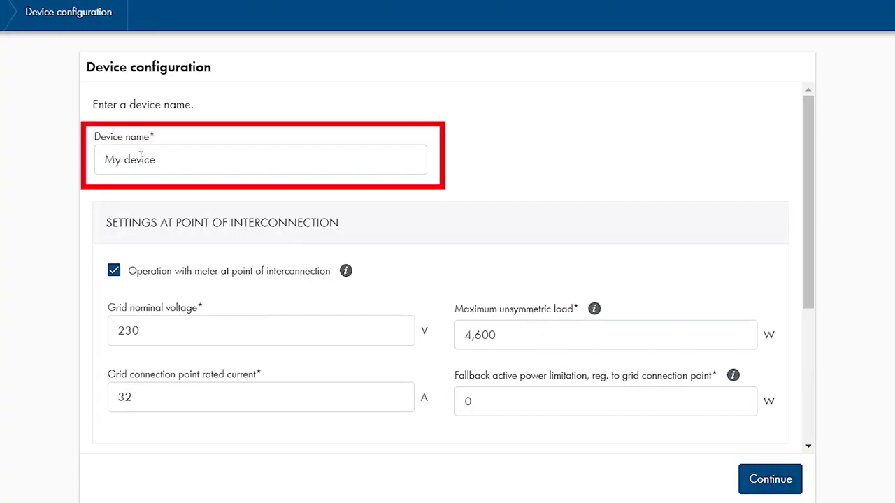
pyautogui.doubleClick(139, 157)
pyautogui.write('EVC')
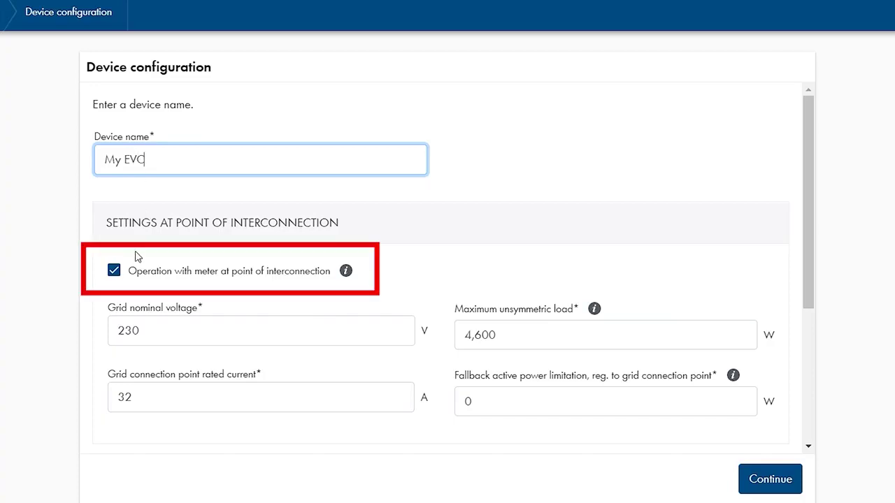
pyautogui.click(115, 272)
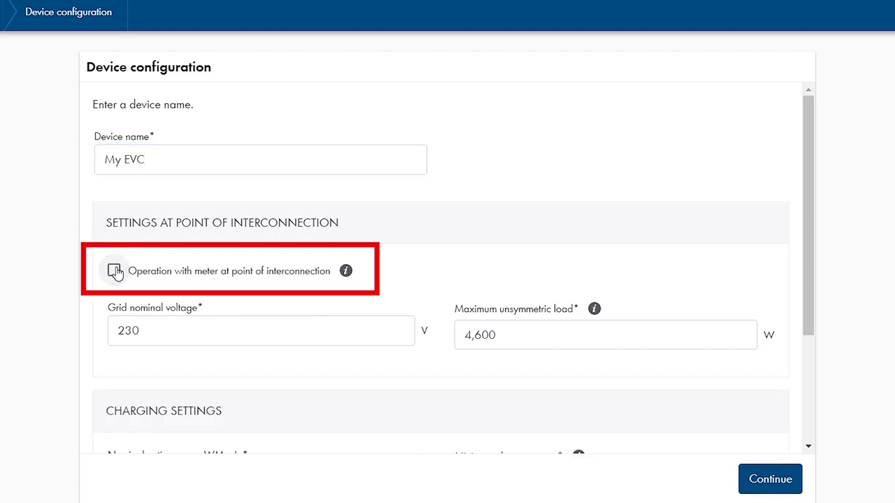
pyautogui.click(114, 271)
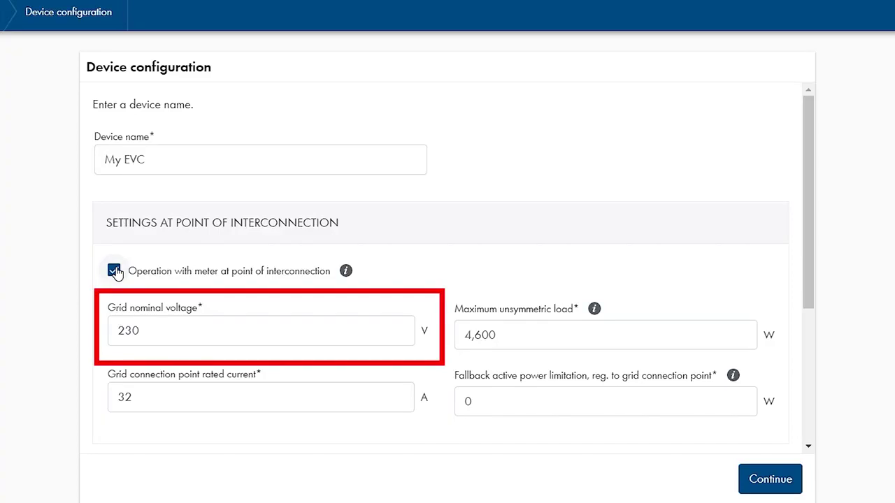
pyautogui.click(167, 331)
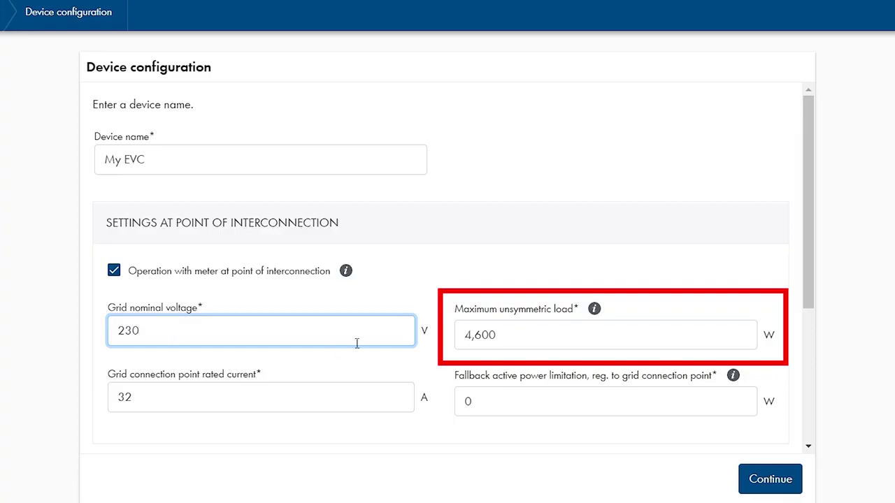
pyautogui.click(570, 341)
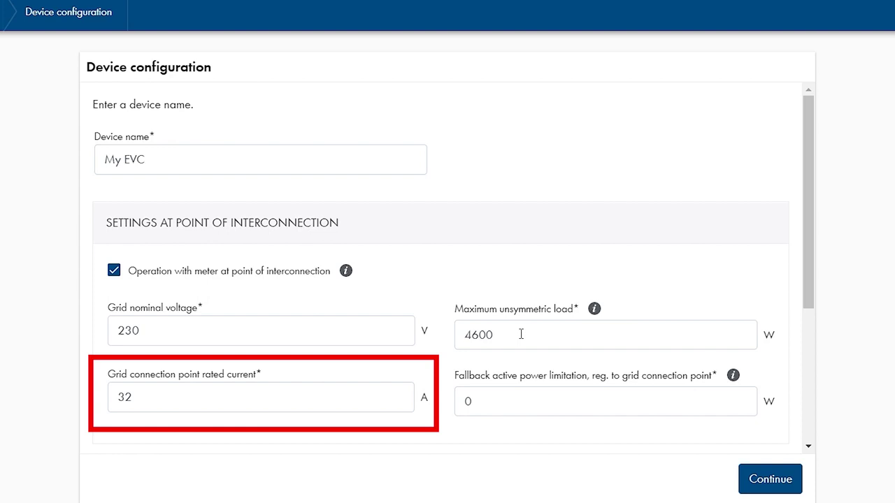
pyautogui.click(353, 388)
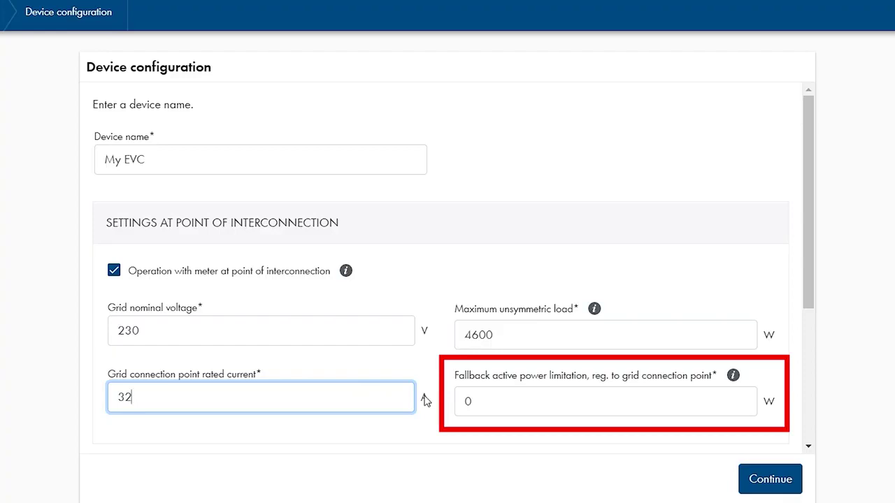
pyautogui.click(521, 402)
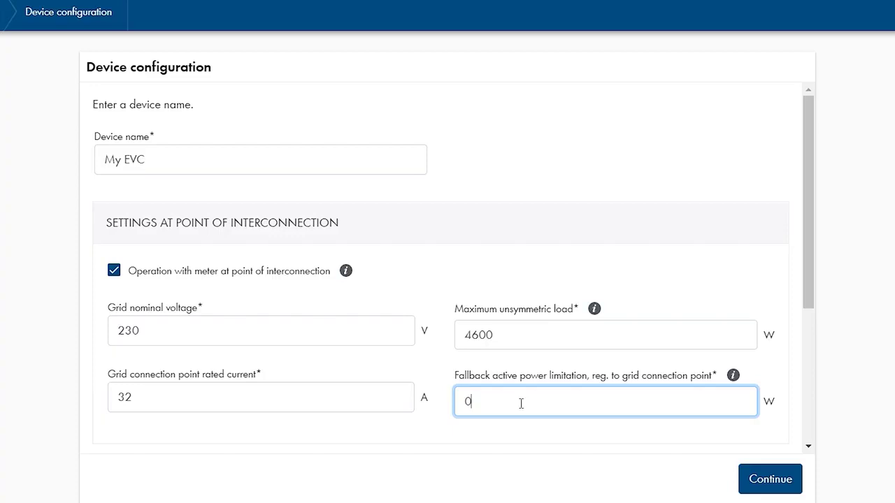
# Step: Change the nominal active power value from 22000 to 11000, then select the minimum charge current field
pyautogui.scroll(-1, 481, 401)
pyautogui.scroll(-3, 482, 401)
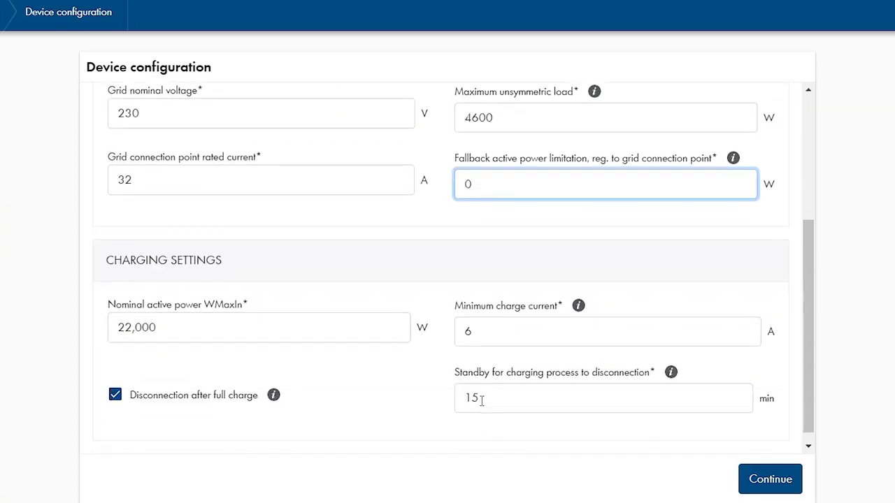
pyautogui.click(286, 321)
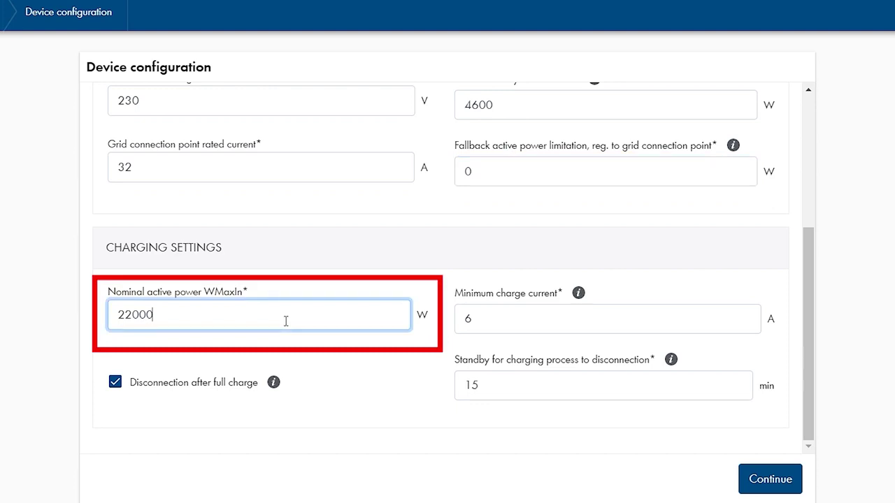
pyautogui.press('Home')
pyautogui.press('Delete')
pyautogui.press('Delete')
pyautogui.write('11')
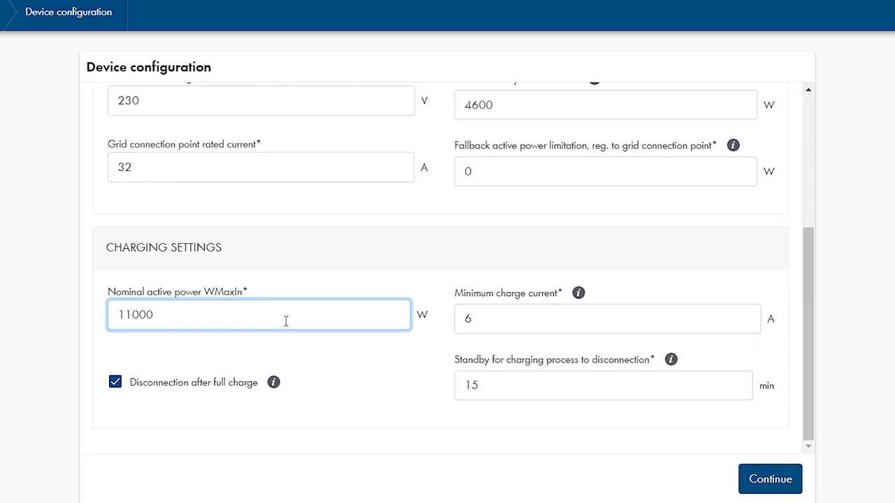
pyautogui.click(283, 315)
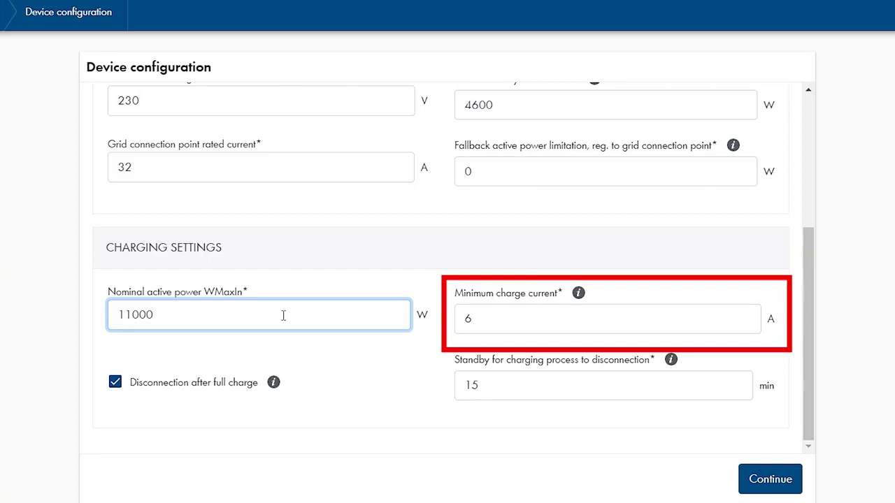
pyautogui.click(512, 320)
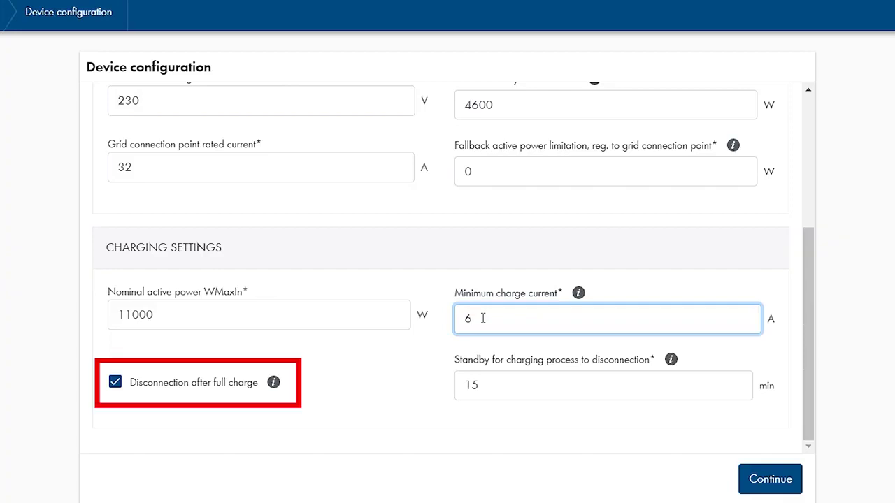
# Step: Enable disconnection after full charge with a 15 min standby before disconnecting
pyautogui.click(115, 383)
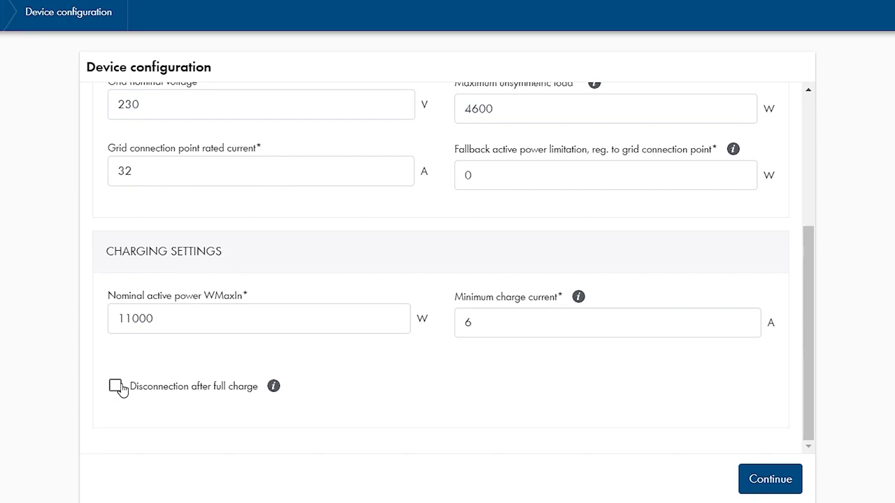
pyautogui.click(116, 386)
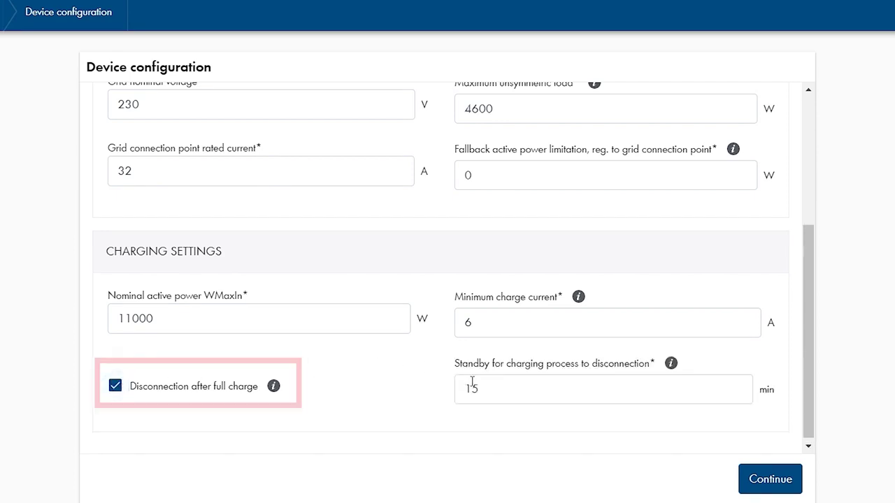
pyautogui.click(503, 392)
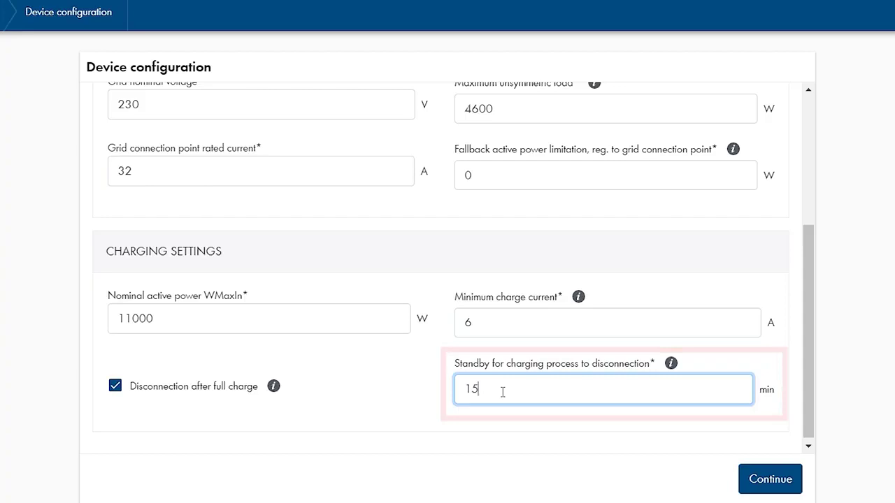
# Step: Save the device configuration and agree to automatic security and feature updates
pyautogui.click(762, 483)
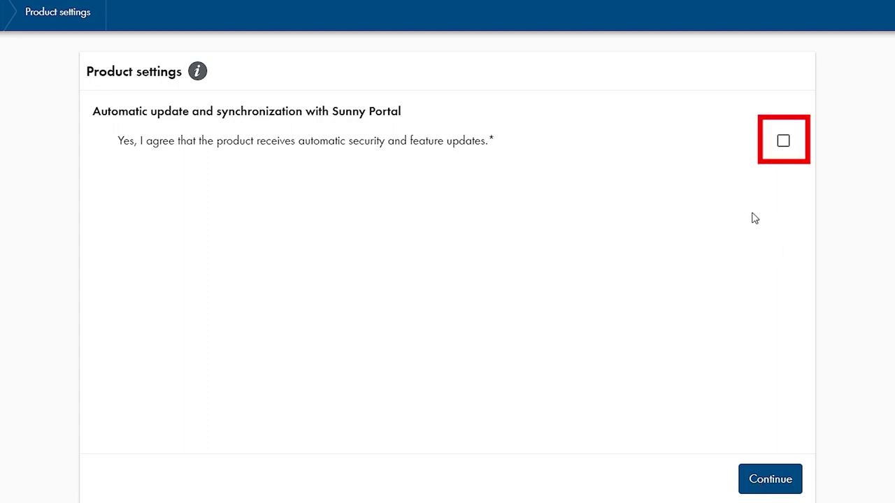
pyautogui.click(783, 143)
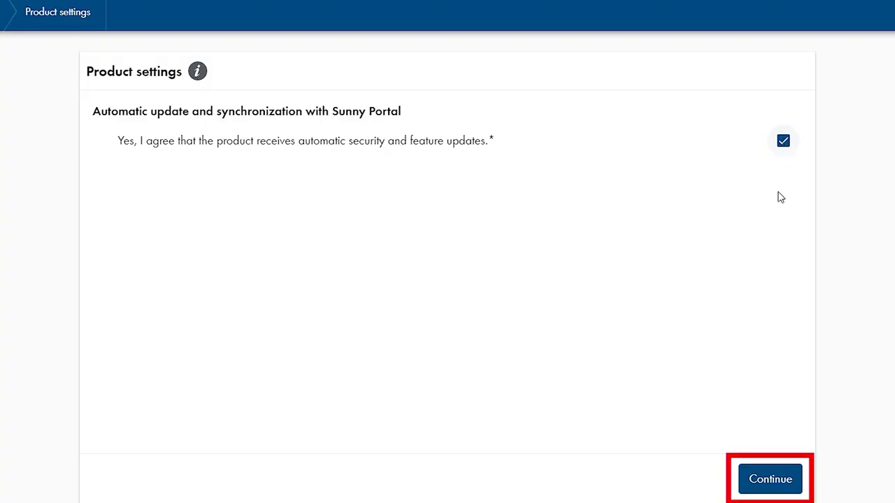
pyautogui.click(771, 479)
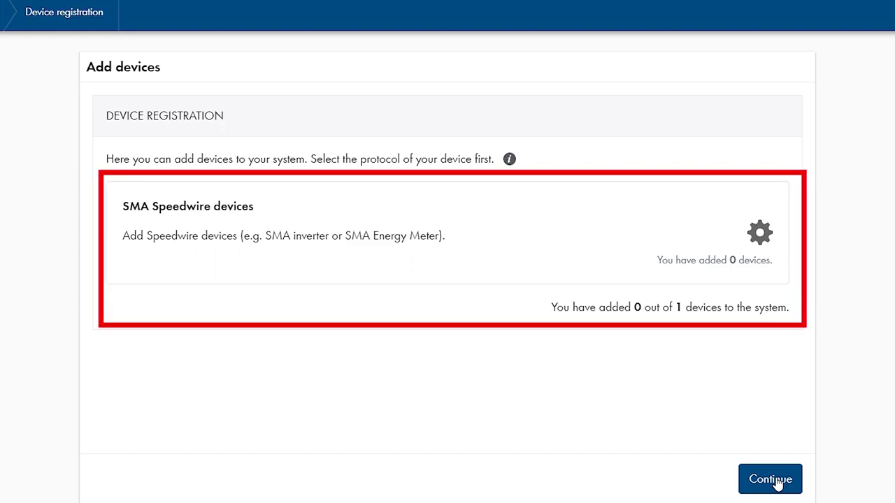
pyautogui.click(350, 225)
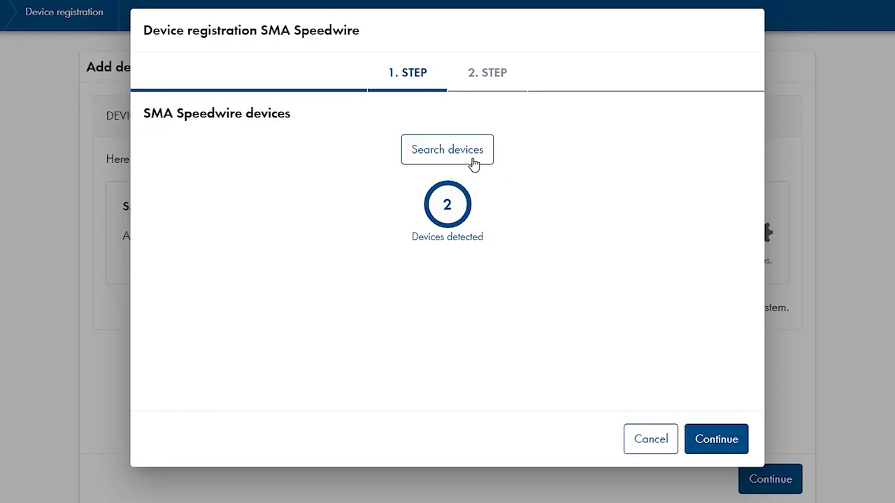
pyautogui.click(718, 440)
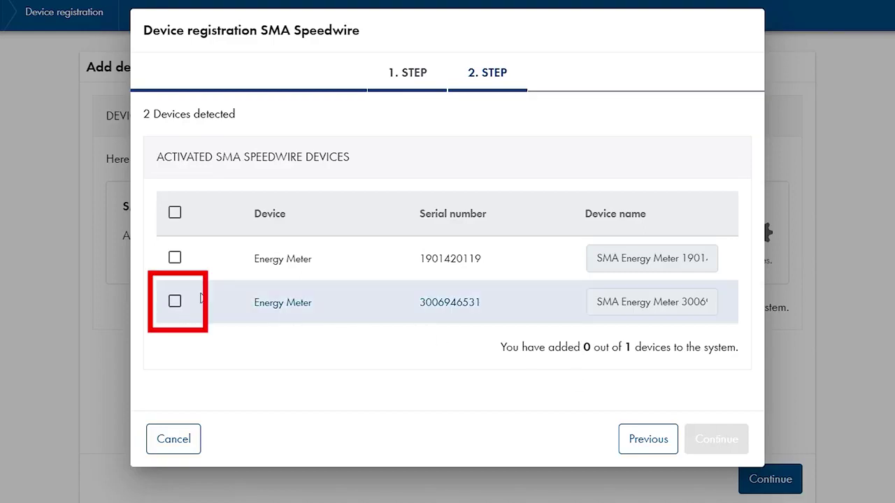
pyautogui.click(176, 303)
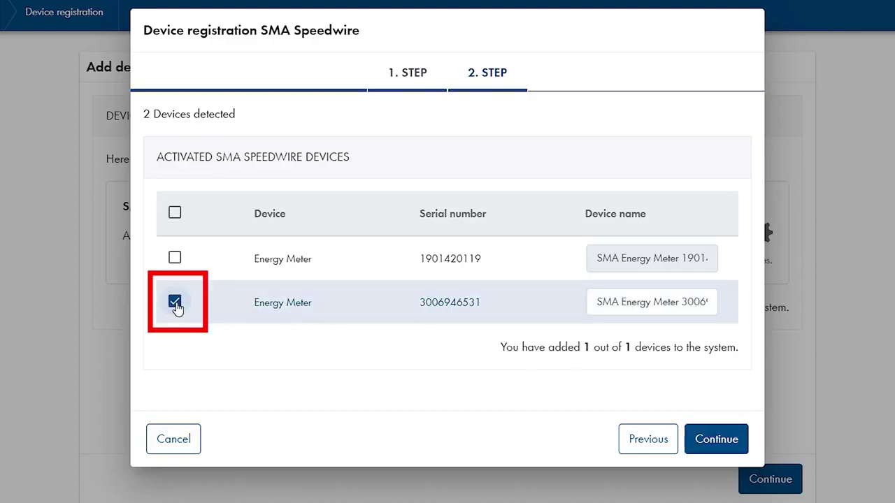
pyautogui.click(729, 445)
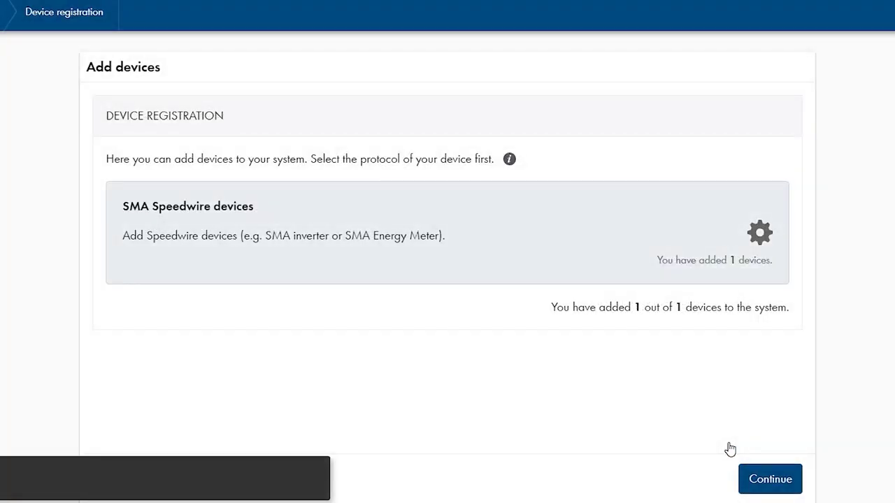
pyautogui.click(747, 478)
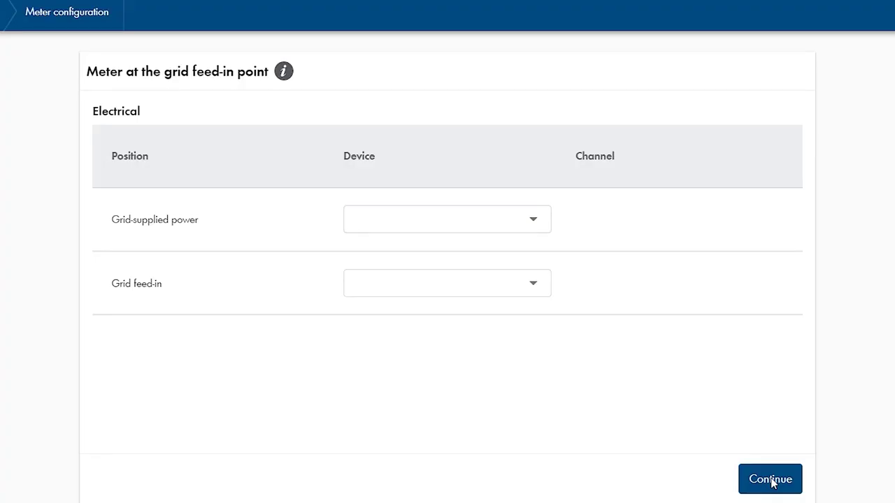
pyautogui.click(534, 218)
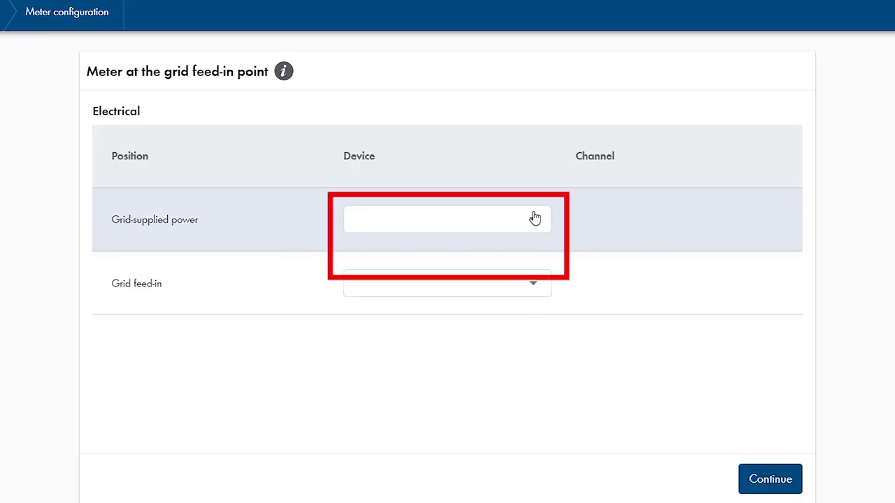
pyautogui.click(509, 255)
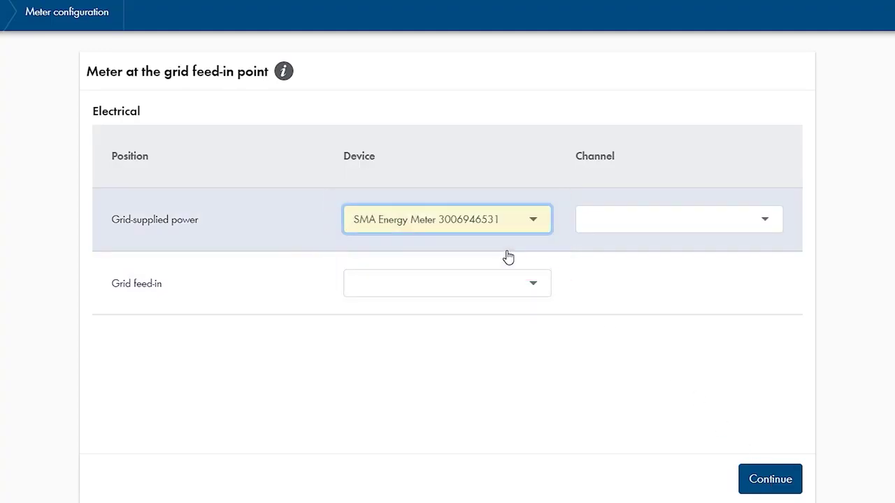
pyautogui.click(627, 225)
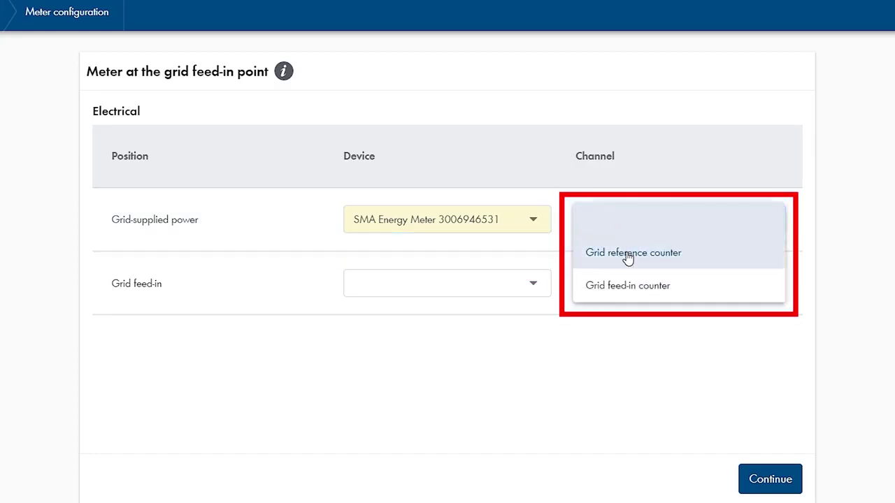
pyautogui.click(626, 254)
pyautogui.click(527, 284)
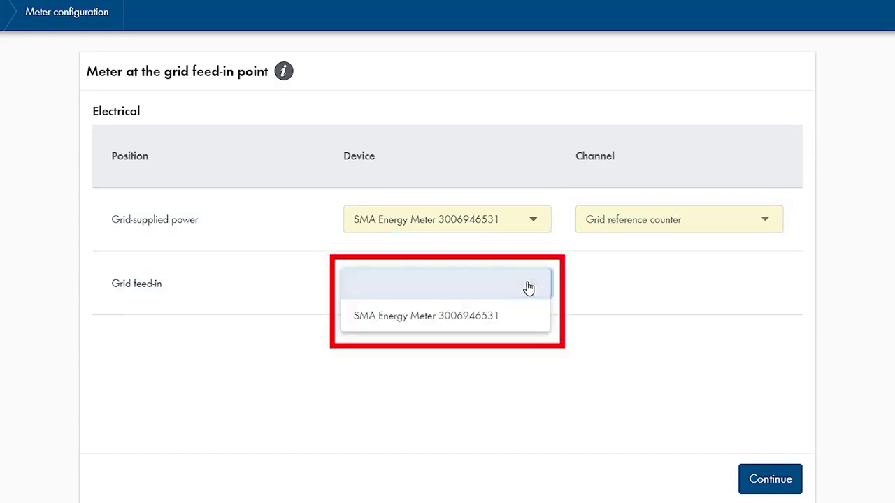
pyautogui.click(501, 321)
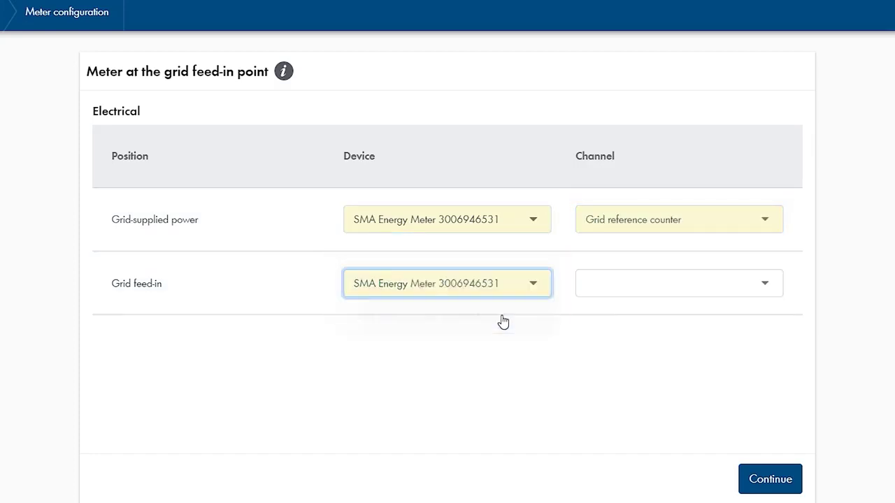
pyautogui.click(612, 294)
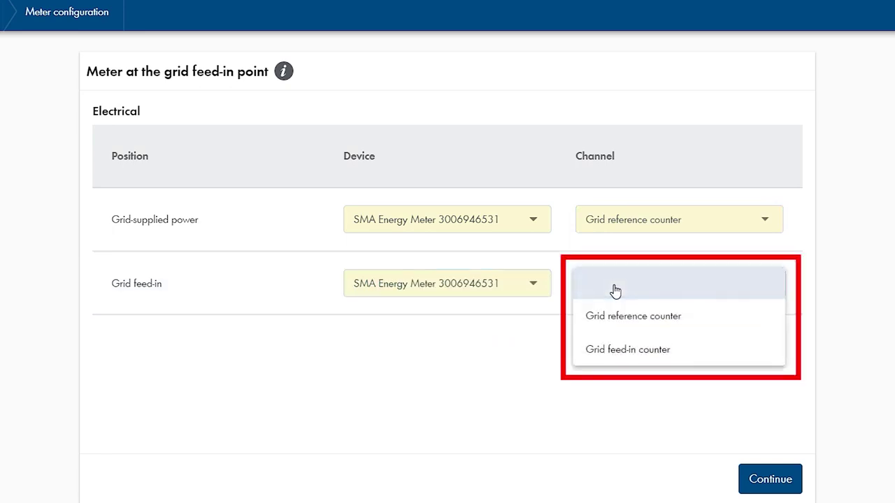
pyautogui.click(629, 351)
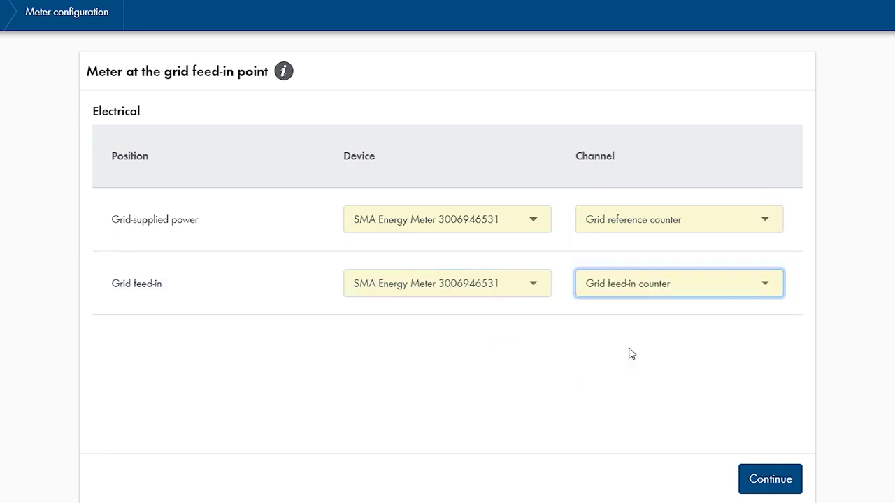
pyautogui.click(762, 481)
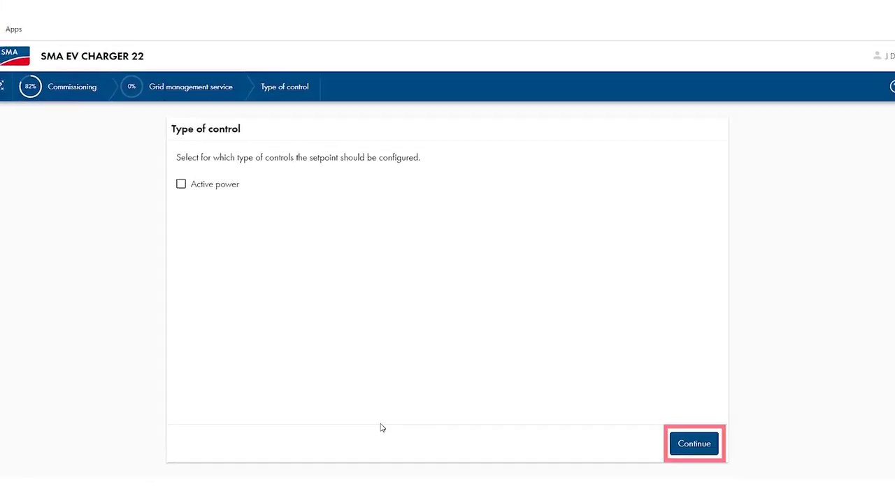
# Step: Skip the active power setpoint, complete commissioning, and go to the My plant dashboard
pyautogui.click(698, 443)
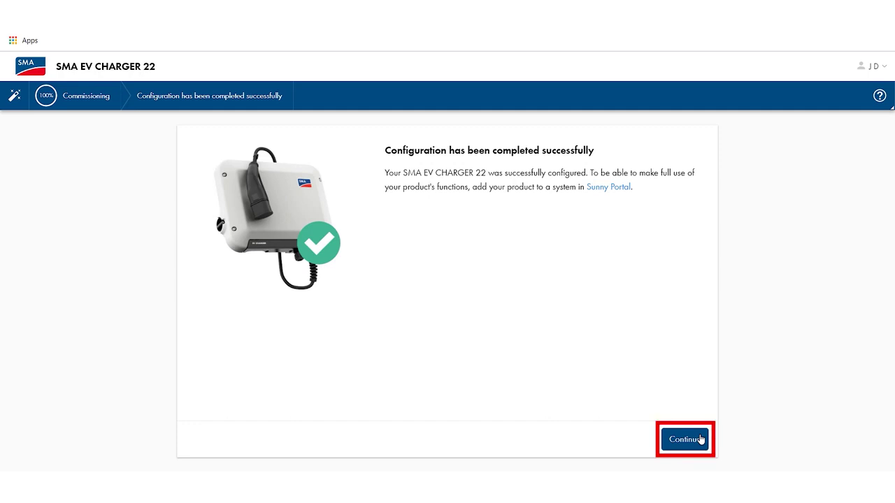
pyautogui.click(699, 439)
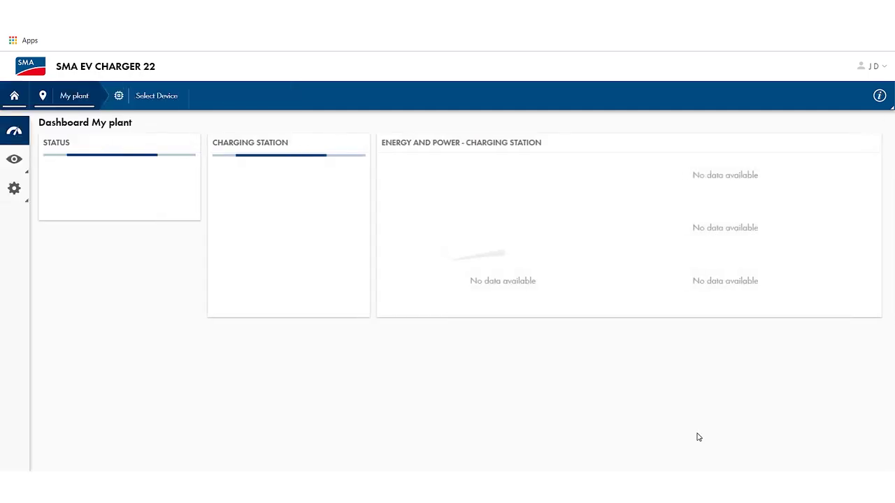